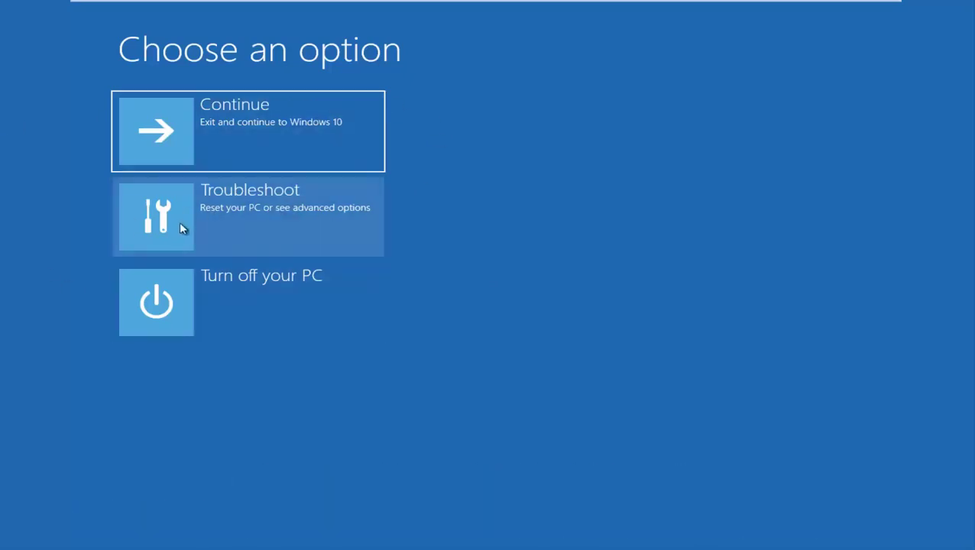
{"action": "left_click", "coordinate": [243, 221]}
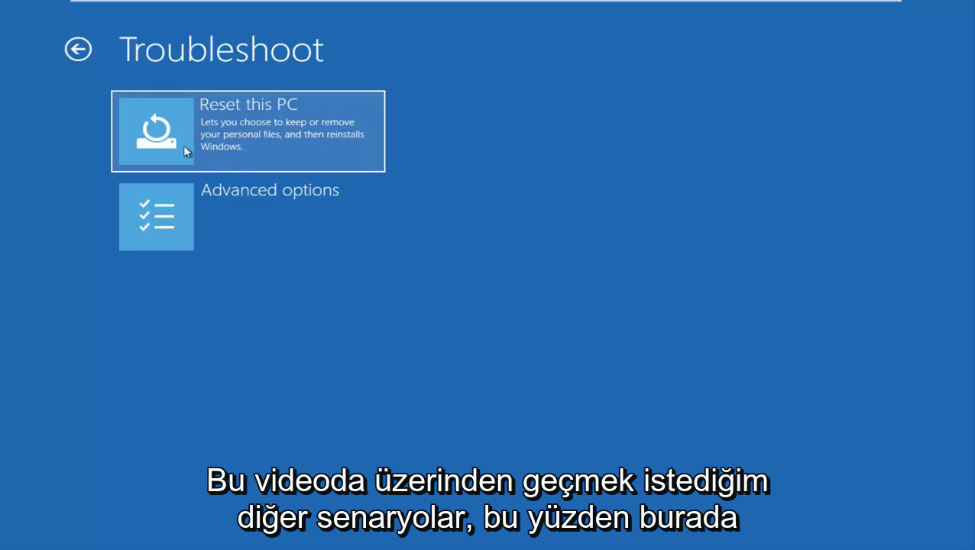
Open the Advanced options page in the Recovery Environment
{"action": "left_click", "coordinate": [184, 212]}
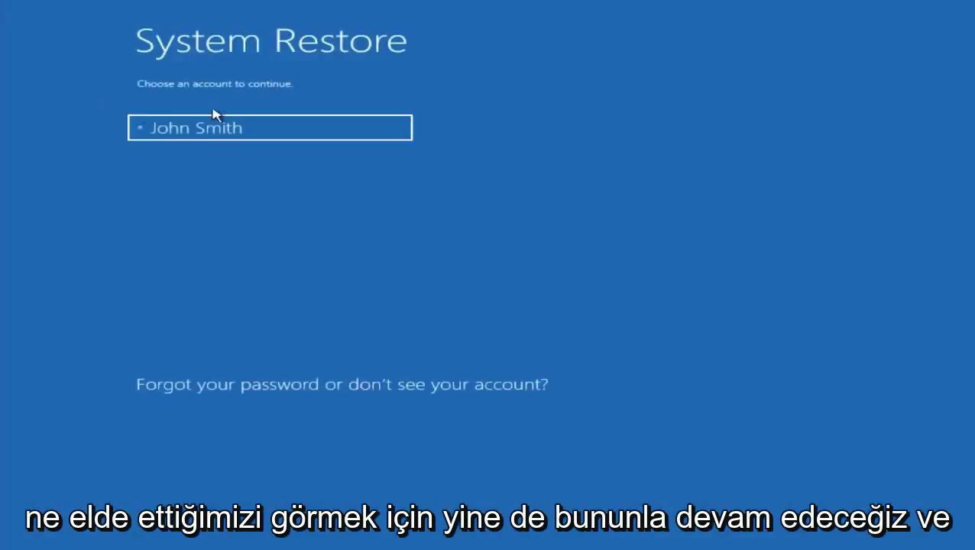
Choose the user account for System Restore and enter its password
{"action": "left_click", "coordinate": [280, 130]}
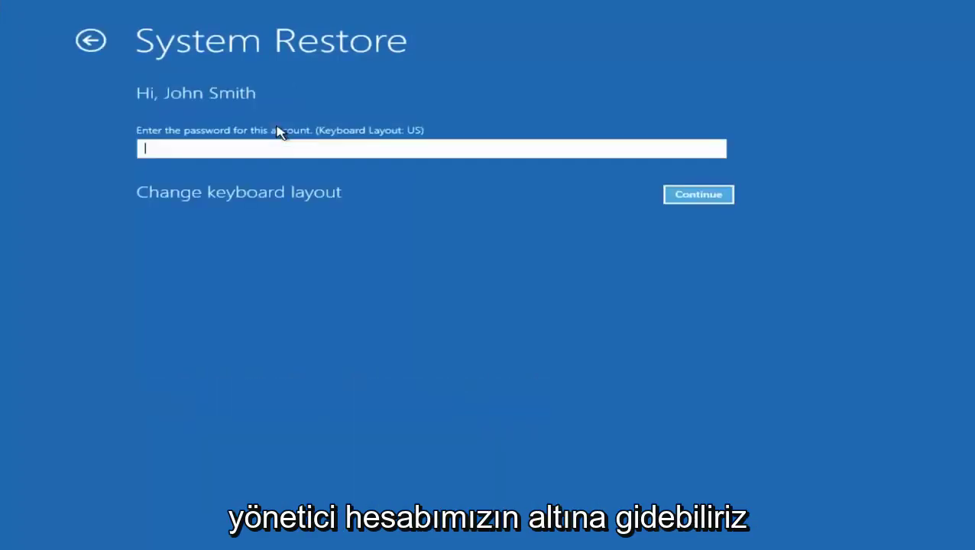
{"action": "type", "text": "********"}
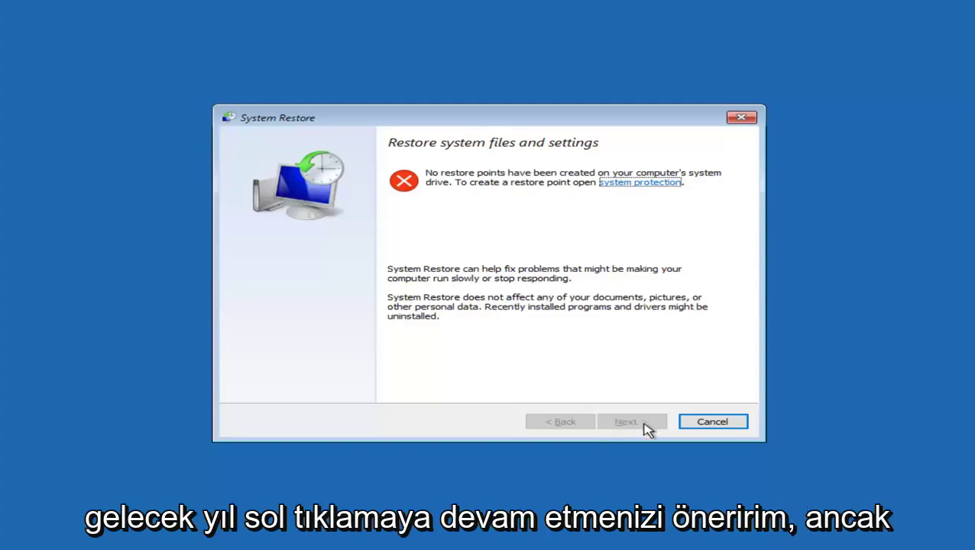
Cancel System Restore, which found no restore points, and return to Advanced options via Troubleshoot
{"action": "left_click", "coordinate": [717, 427]}
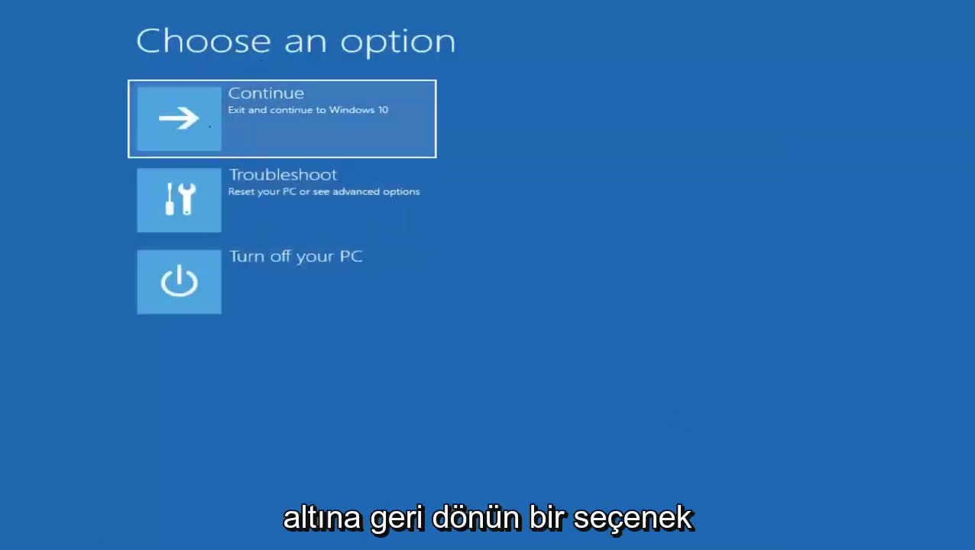
{"action": "left_click", "coordinate": [265, 203]}
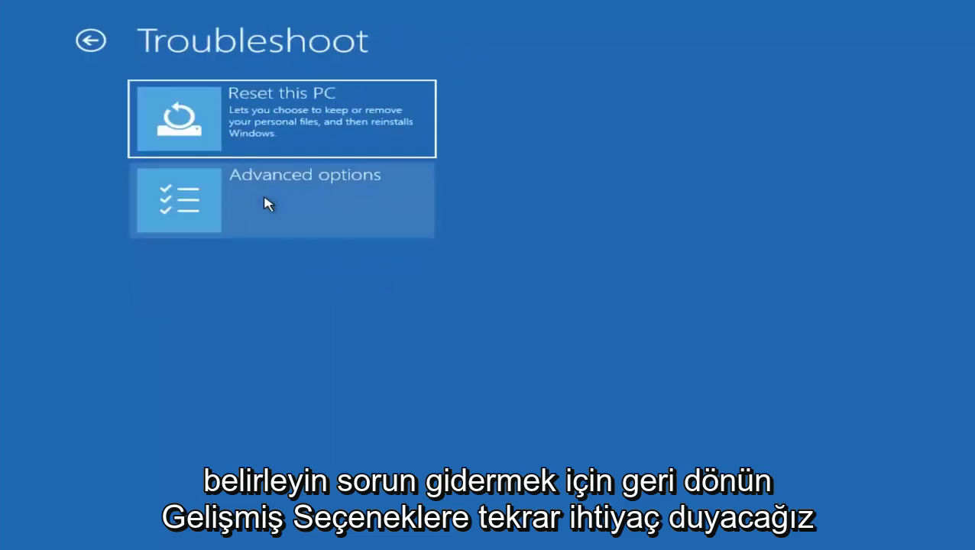
{"action": "left_click", "coordinate": [255, 201]}
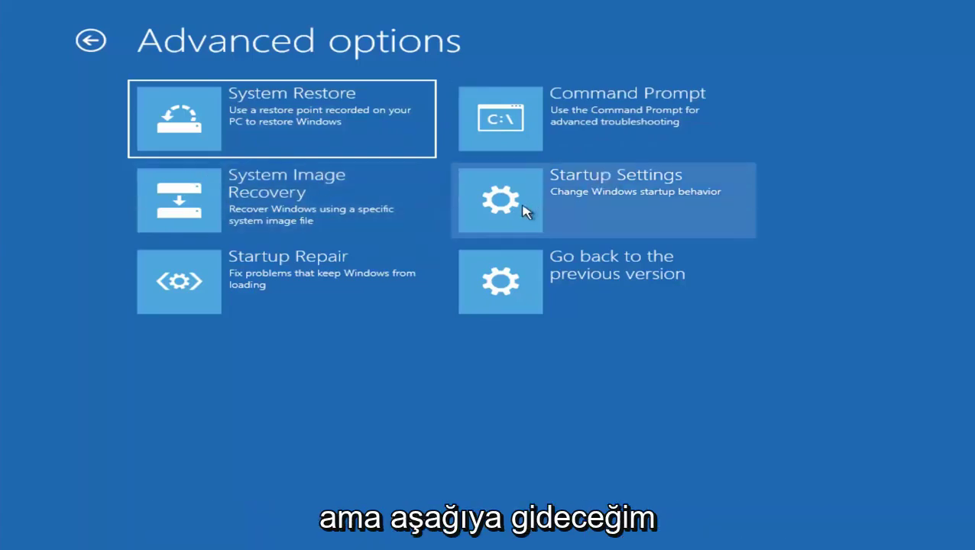
Open the Startup Settings page from Advanced options
{"action": "left_click", "coordinate": [550, 201]}
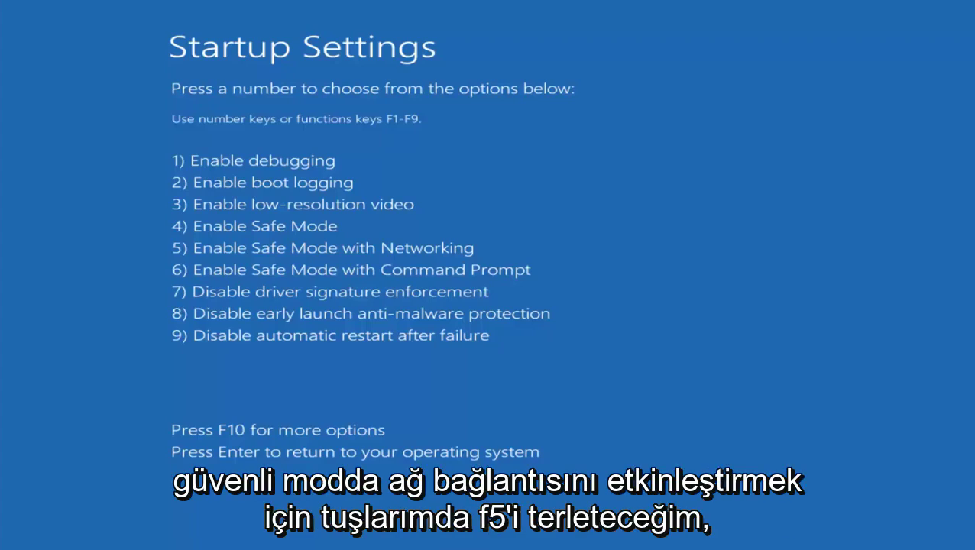
Pick startup option 4 to boot Windows into Safe Mode
{"action": "key", "text": "4"}
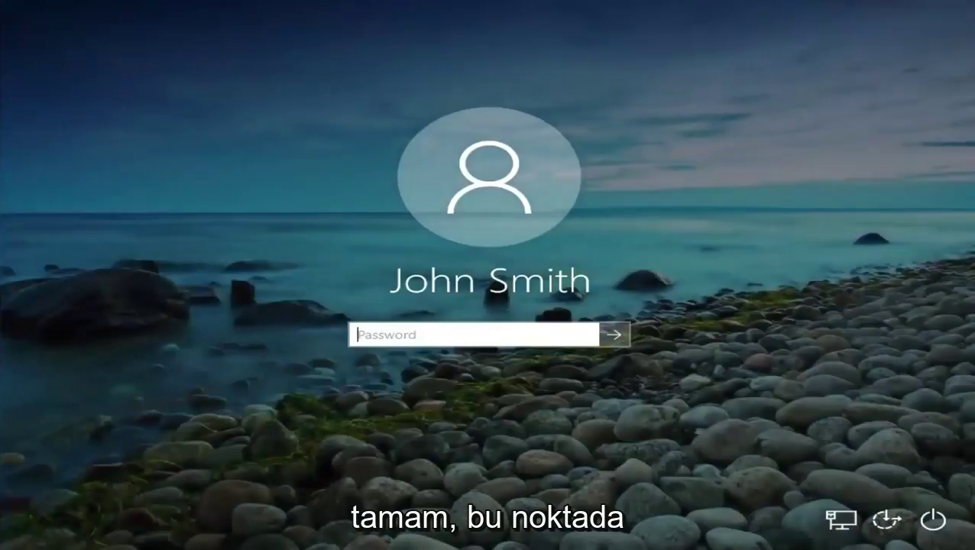
Sign in to Windows with the account password
{"action": "type", "text": "••••••"}
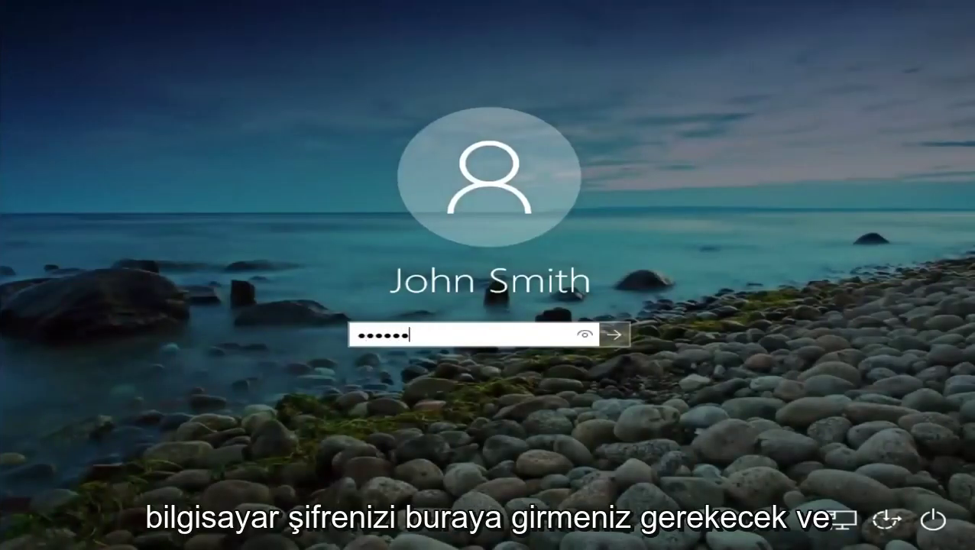
{"action": "key", "text": "Return"}
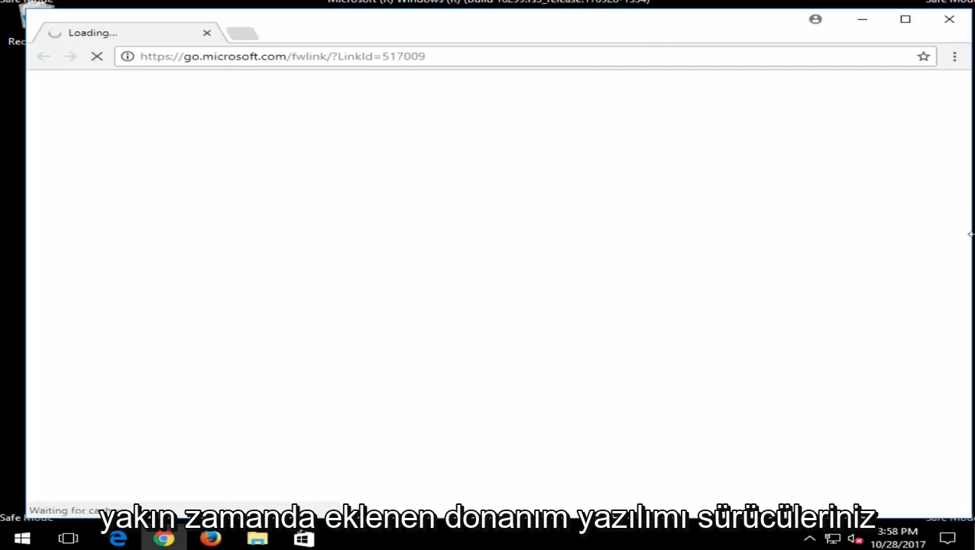
Close the Chrome support page, then open and dismiss the Start menu
{"action": "left_click", "coordinate": [949, 20]}
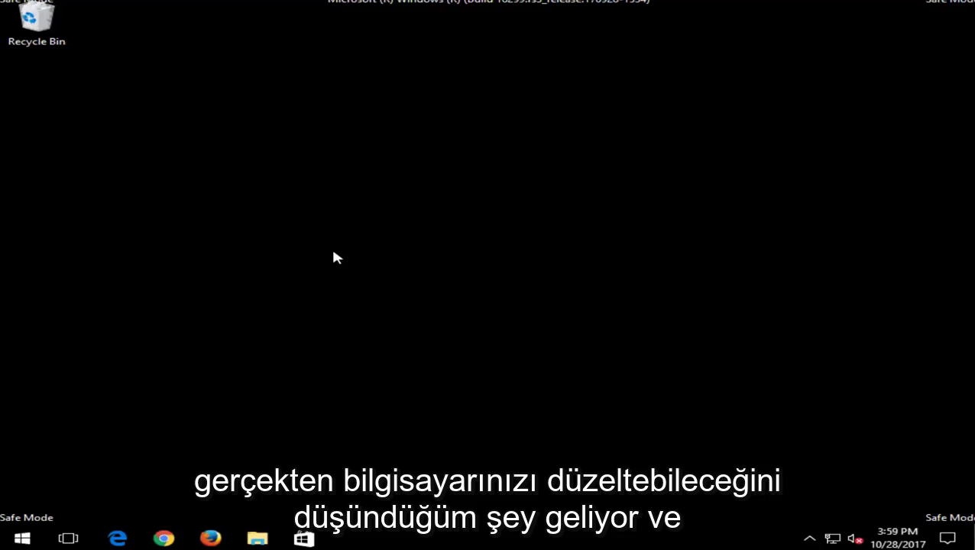
{"action": "left_click", "coordinate": [22, 539]}
{"action": "left_click", "coordinate": [800, 153]}
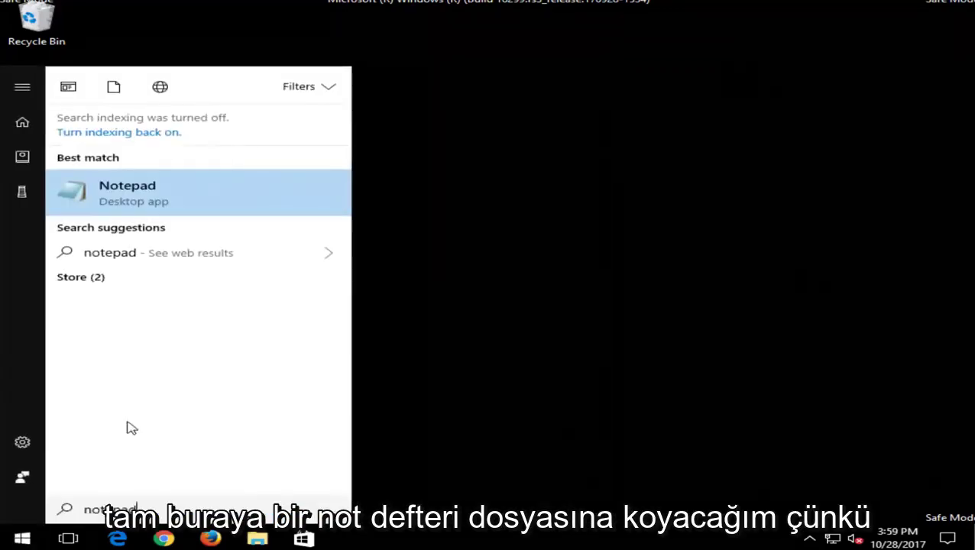
Launch Notepad from the Start search results and move its window to the top-left
{"action": "left_click", "coordinate": [135, 194]}
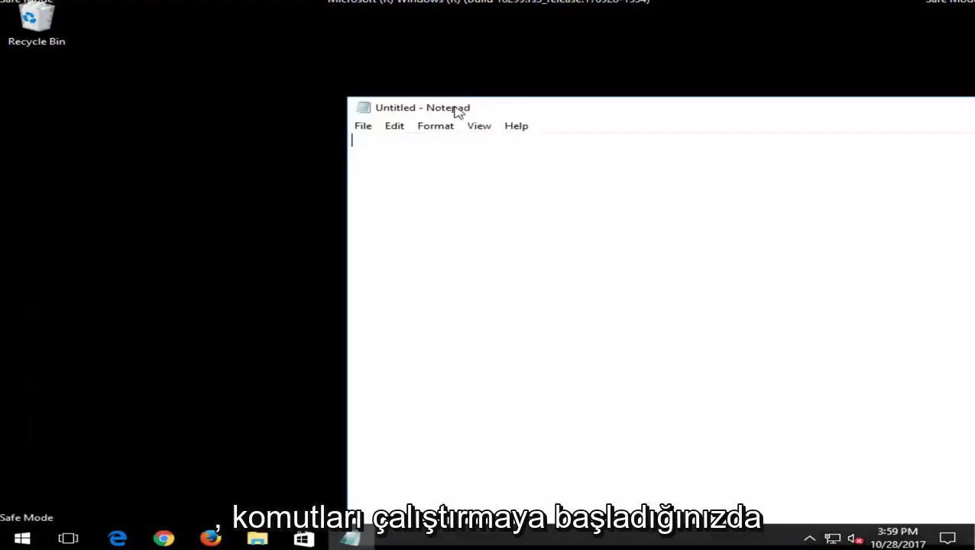
{"action": "left_click_drag", "start_coordinate": [533, 100], "coordinate": [259, 52]}
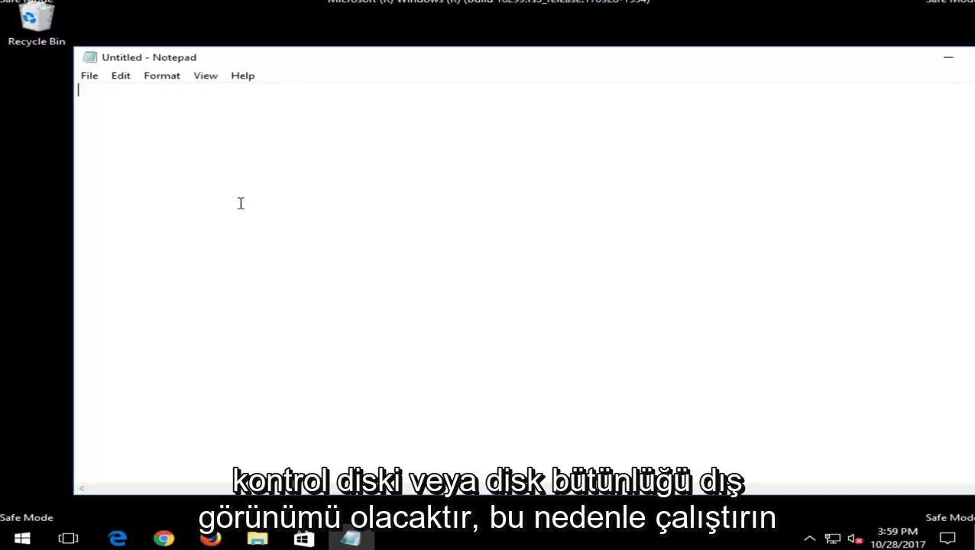
Write 'Chkdsk /f /r' and 'sfc /scannow' on separate lines, then move Notepad right
{"action": "type", "text": "C"}
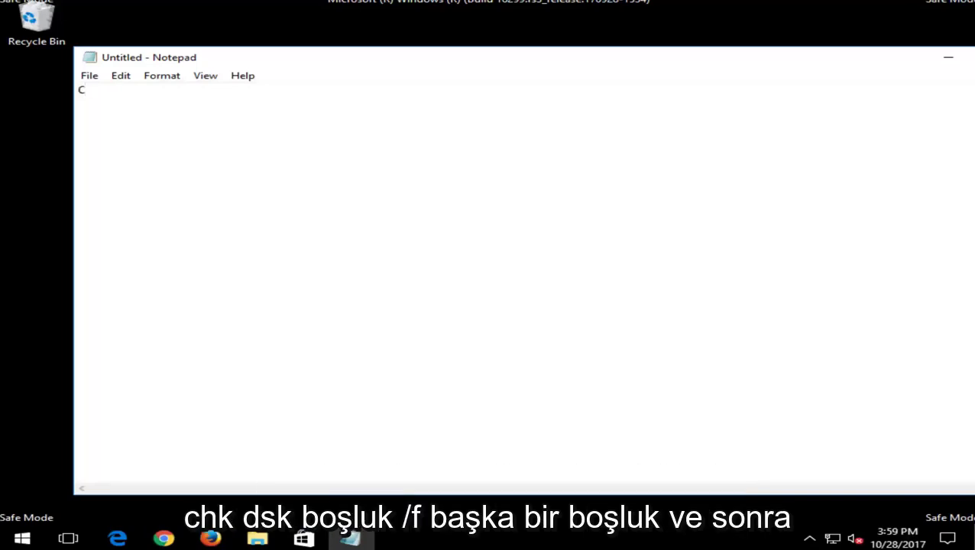
{"action": "type", "text": "hkdsk /f /r"}
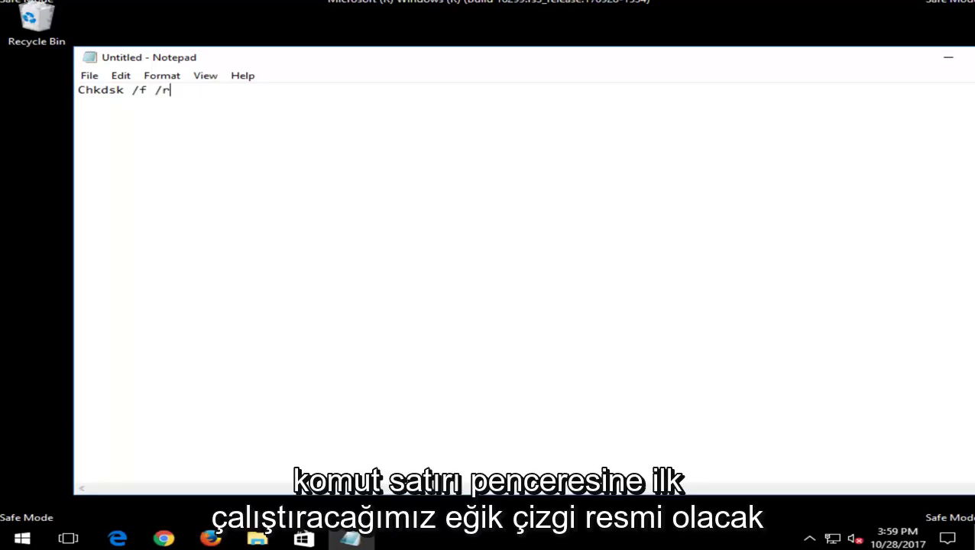
{"action": "key", "text": "Return"}
{"action": "key", "text": "Return"}
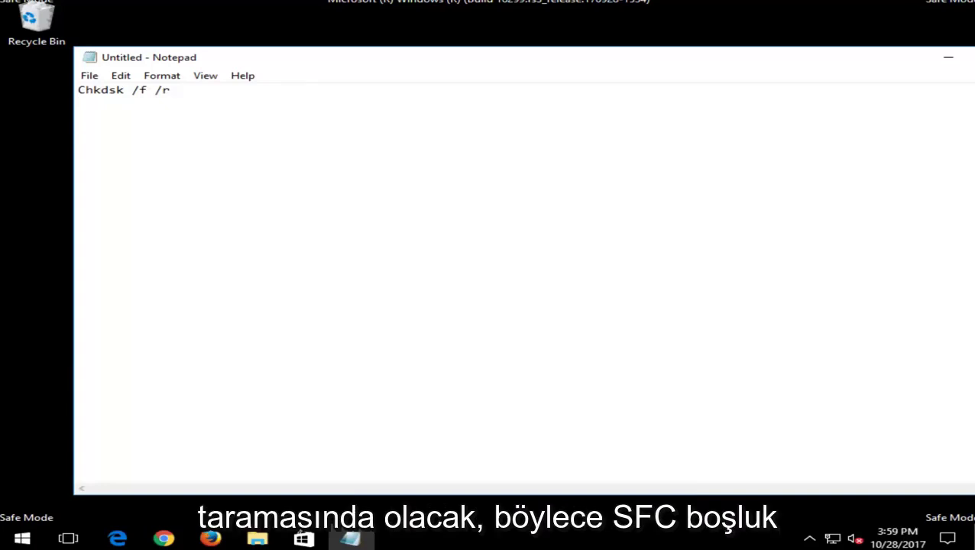
{"action": "type", "text": "sfc /scannow"}
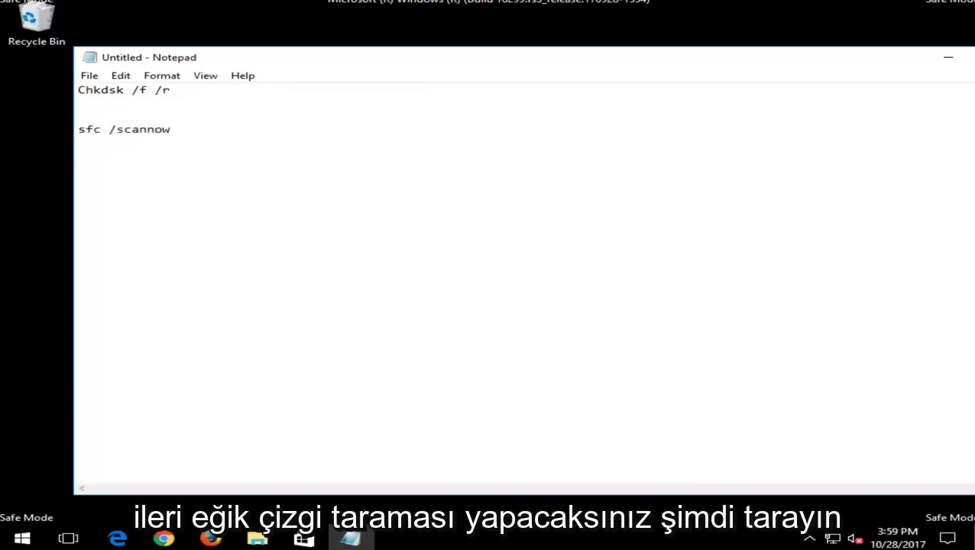
{"action": "left_click_drag", "start_coordinate": [321, 61], "coordinate": [594, 59]}
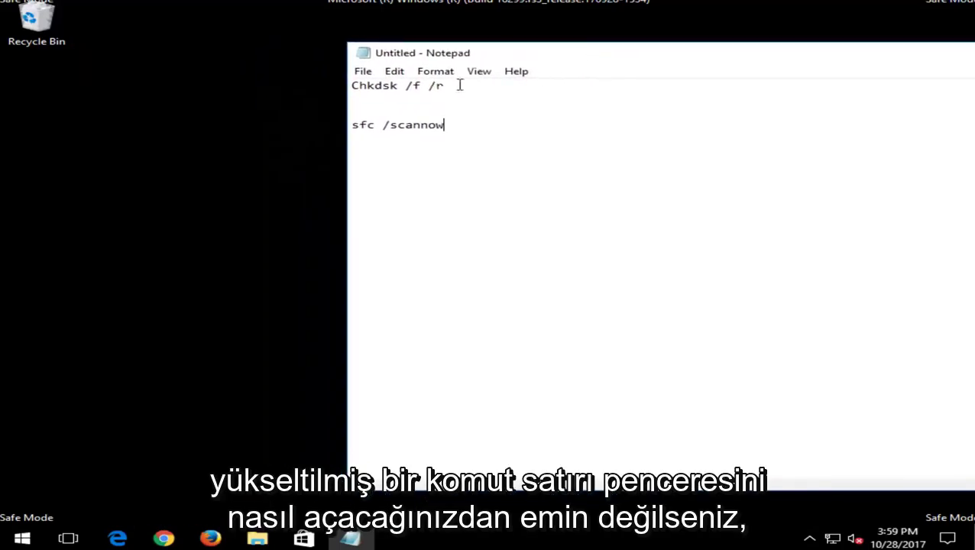
Search 'command prompt' in Start, run it as administrator, and reposition its window
{"action": "left_click", "coordinate": [23, 539]}
{"action": "type", "text": "command prompt"}
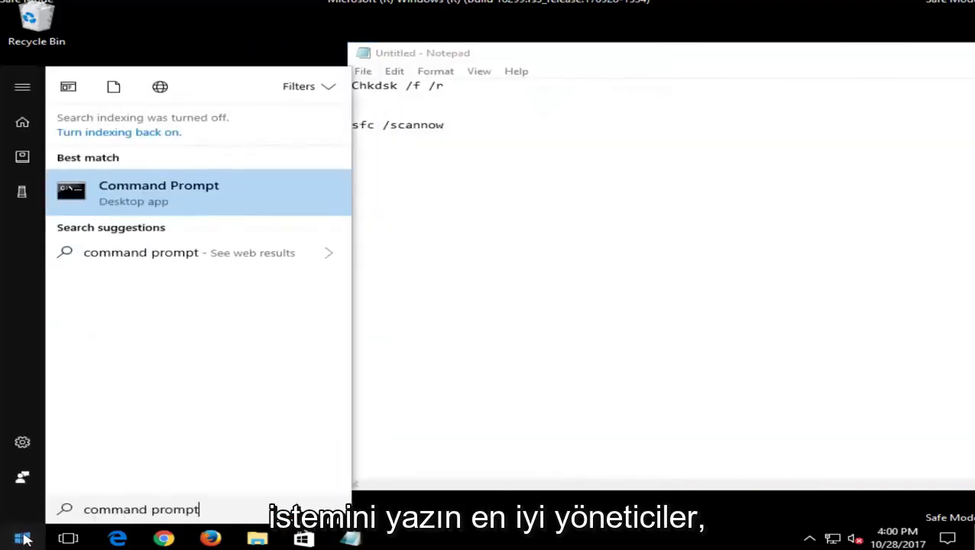
{"action": "right_click", "coordinate": [149, 202]}
{"action": "left_click", "coordinate": [189, 214]}
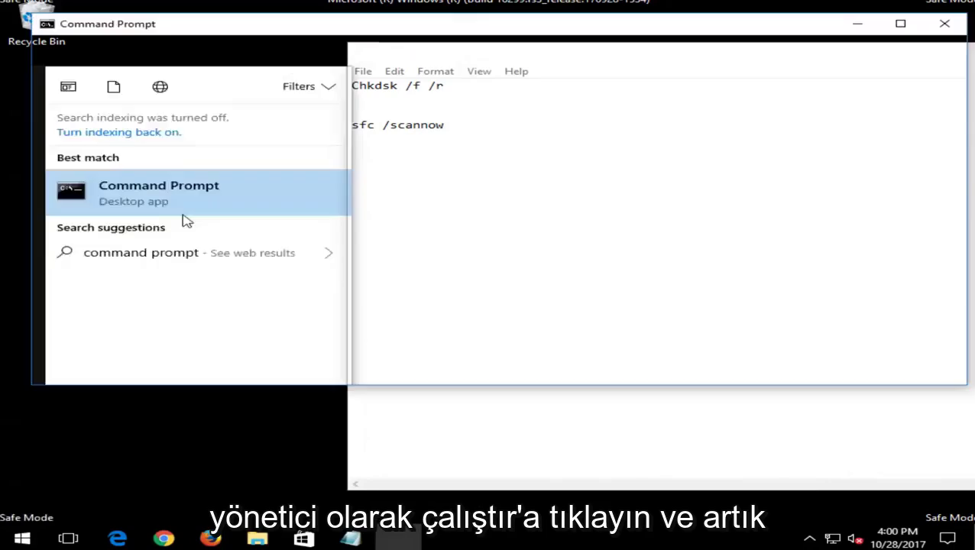
{"action": "left_click_drag", "start_coordinate": [292, 27], "coordinate": [337, 49]}
Copy the Chkdsk /f /r line from the Notepad notes
{"action": "left_click", "coordinate": [535, 452]}
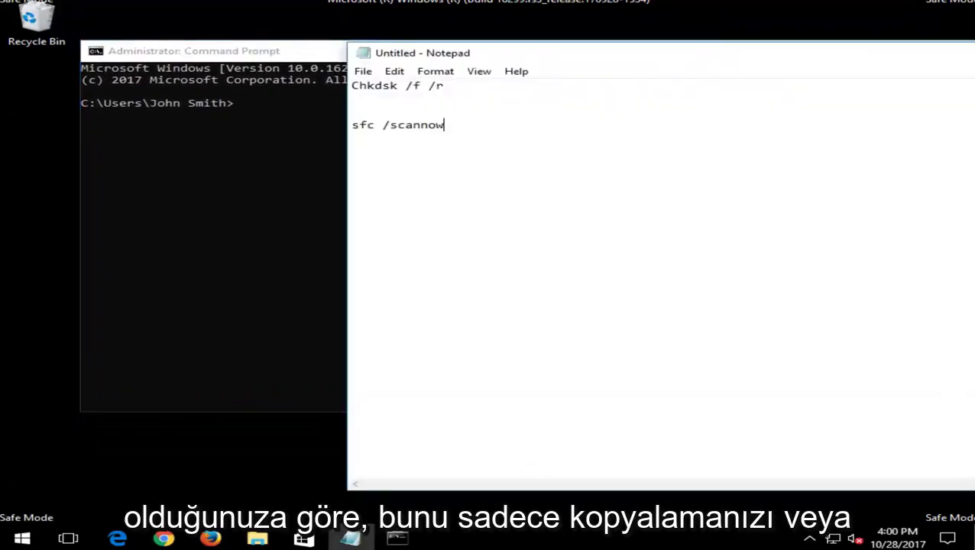
{"action": "left_click_drag", "start_coordinate": [459, 86], "coordinate": [313, 100]}
{"action": "right_click", "coordinate": [377, 76]}
{"action": "left_click", "coordinate": [389, 122]}
Paste Chkdsk /f /r at the Administrator Command Prompt via the title bar's Edit > Paste
{"action": "left_click", "coordinate": [293, 53]}
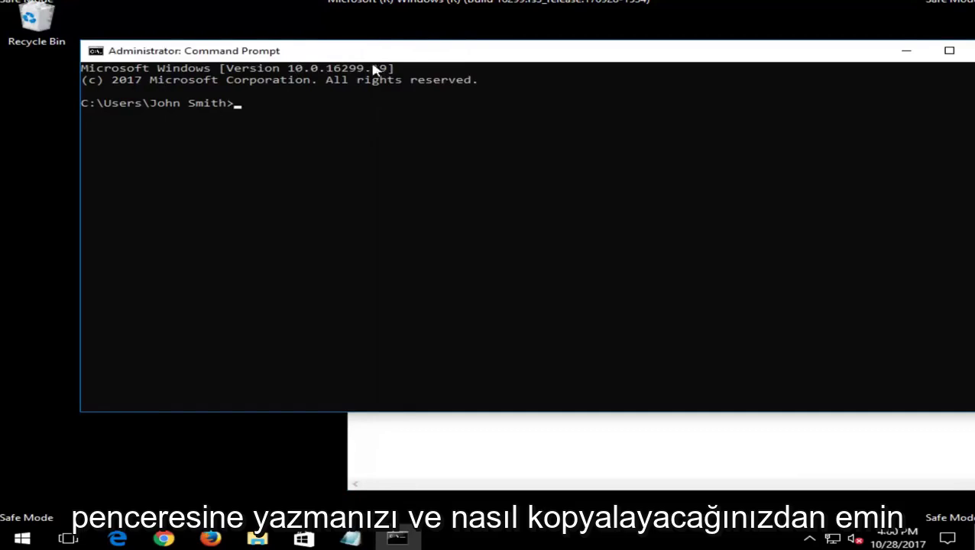
{"action": "left_click", "coordinate": [636, 428]}
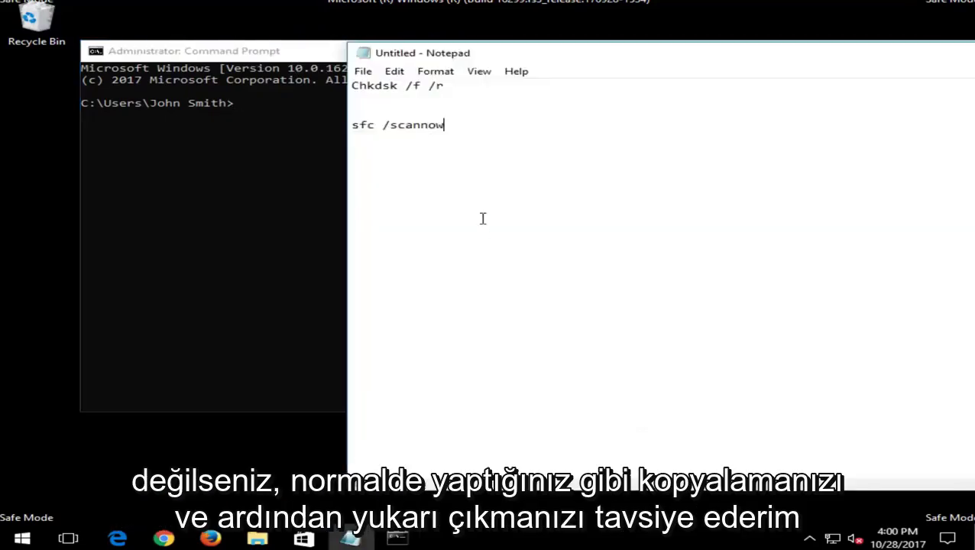
{"action": "left_click", "coordinate": [264, 51]}
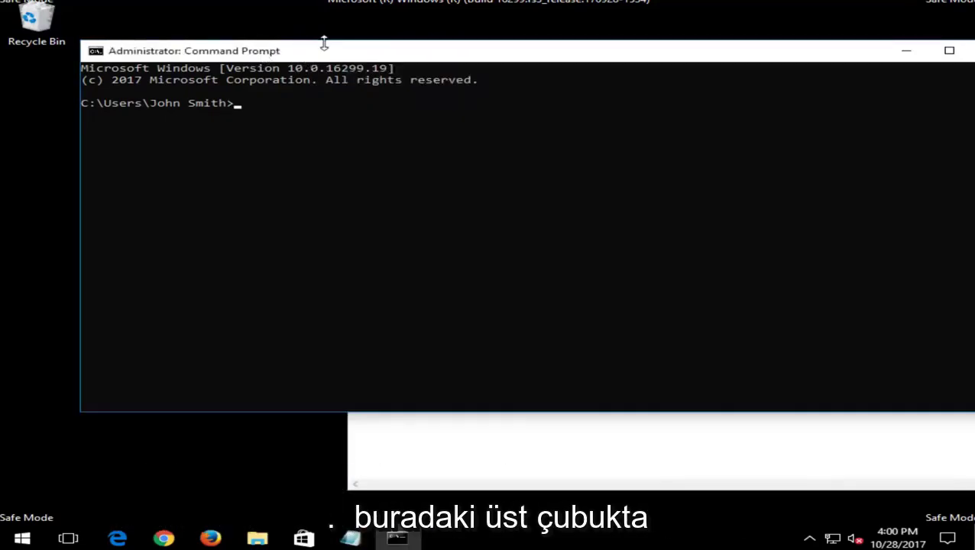
{"action": "right_click", "coordinate": [348, 55]}
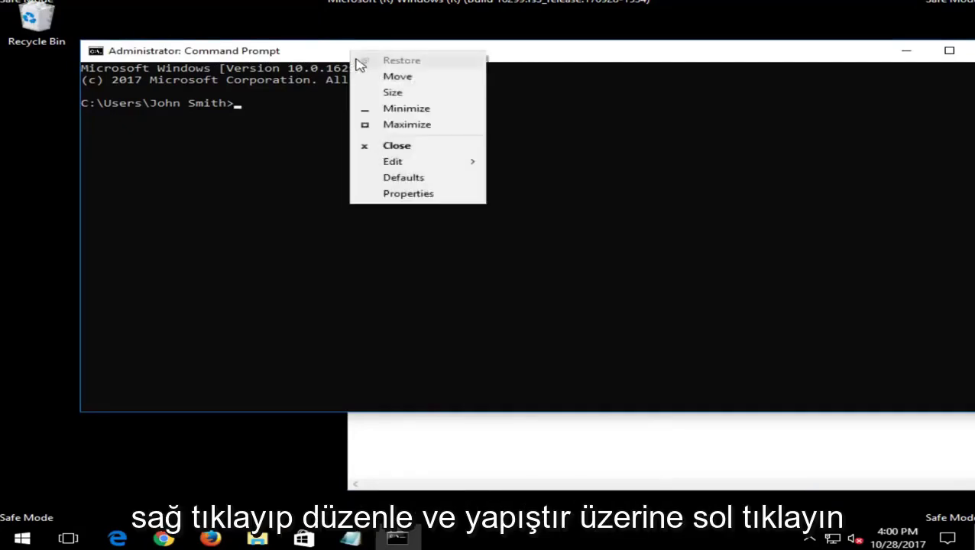
{"action": "left_click", "coordinate": [397, 161]}
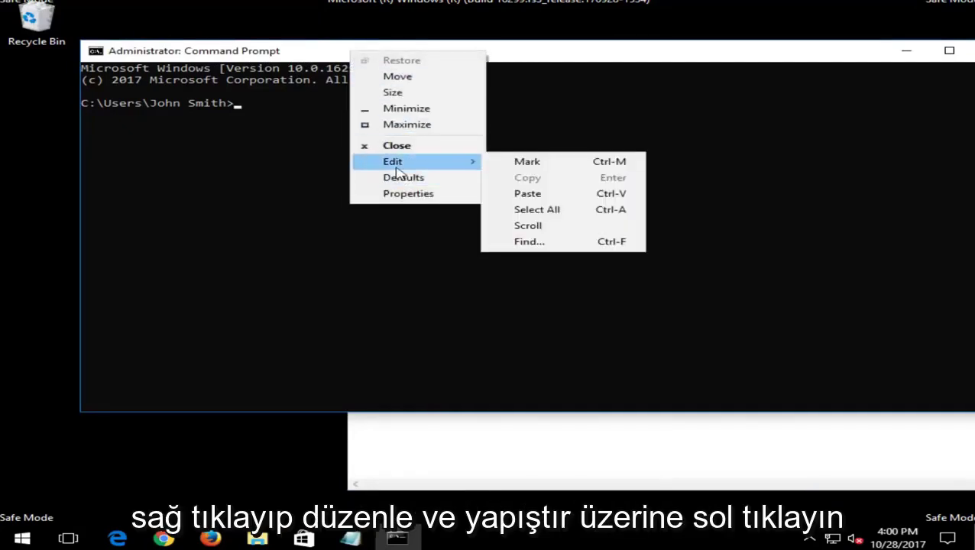
{"action": "left_click", "coordinate": [539, 201]}
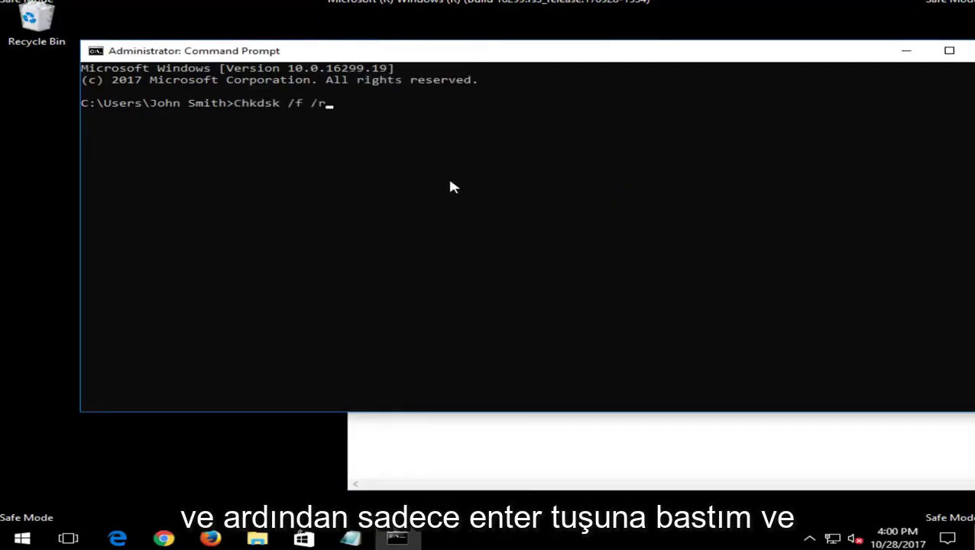
Run Chkdsk /f /r and answer y to schedule the volume check at next restart
{"action": "key", "text": "Return"}
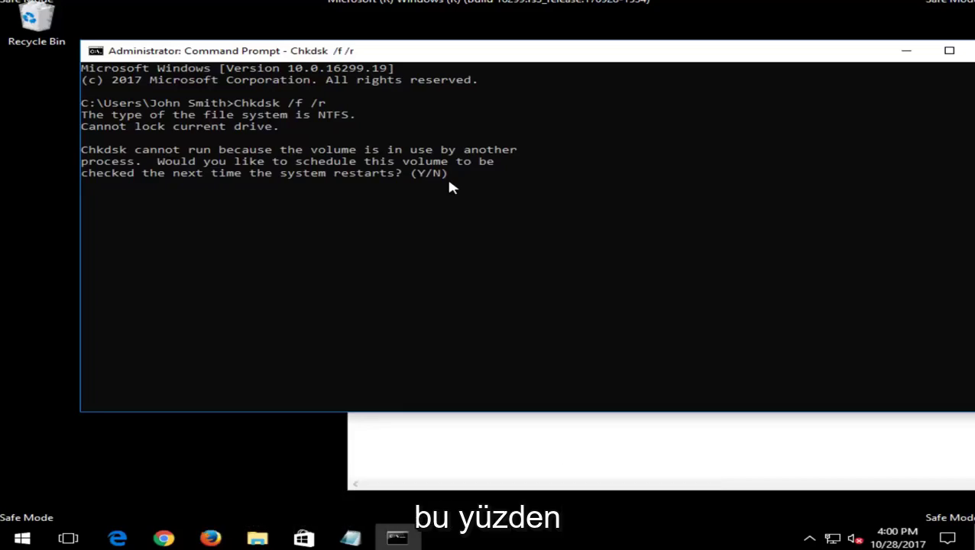
{"action": "type", "text": "y"}
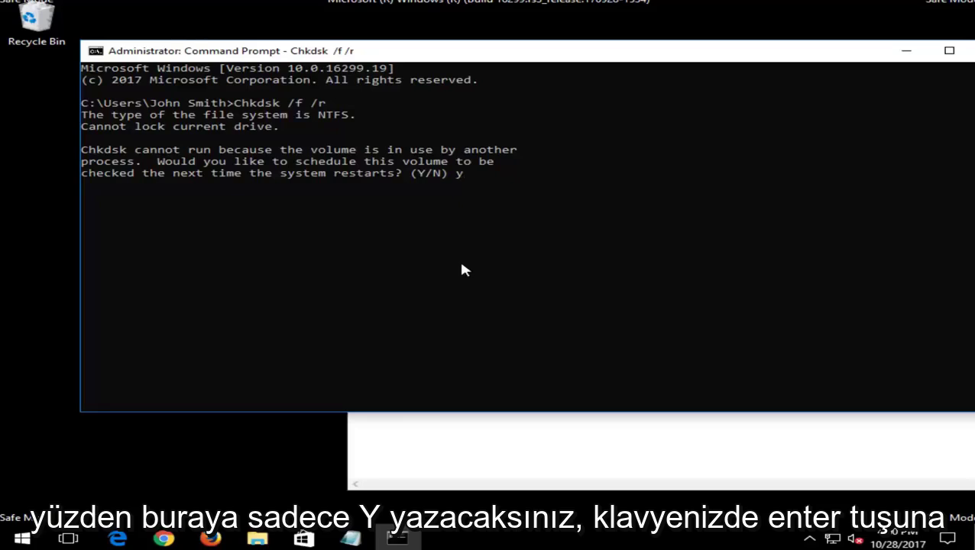
{"action": "key", "text": "Return"}
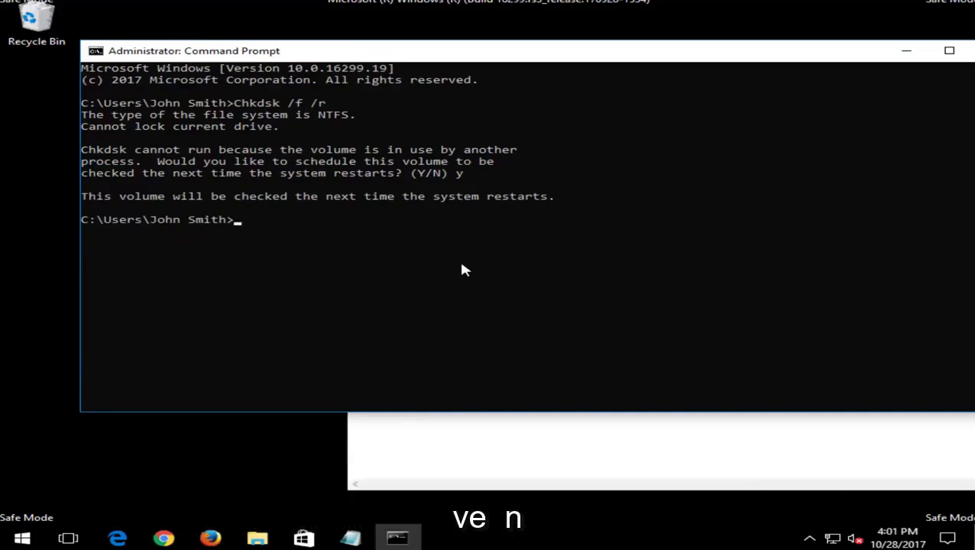
{"action": "left_click", "coordinate": [399, 458]}
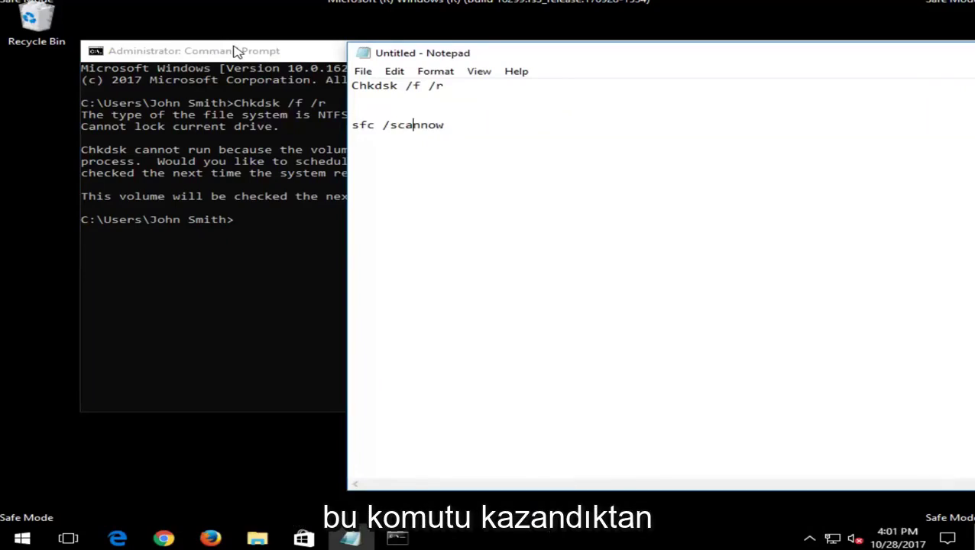
{"action": "left_click", "coordinate": [237, 51]}
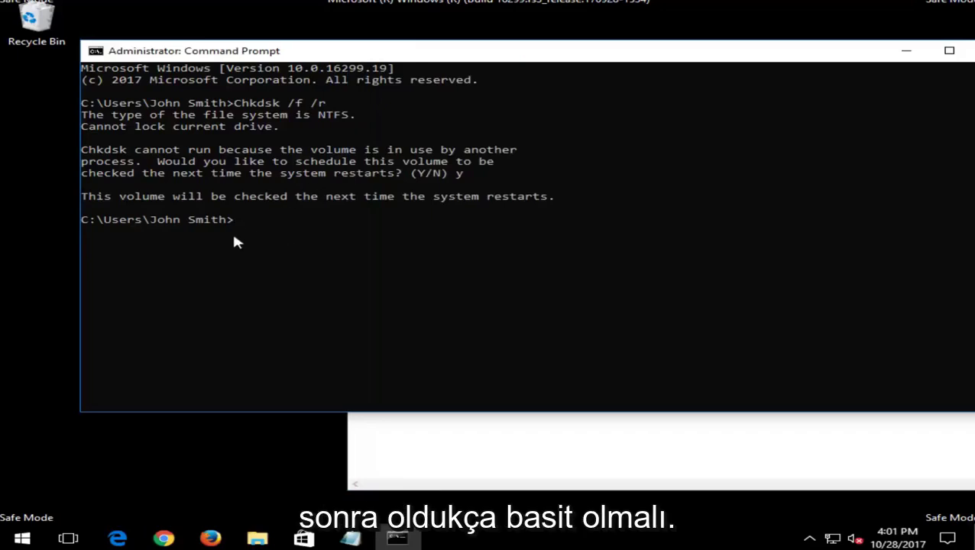